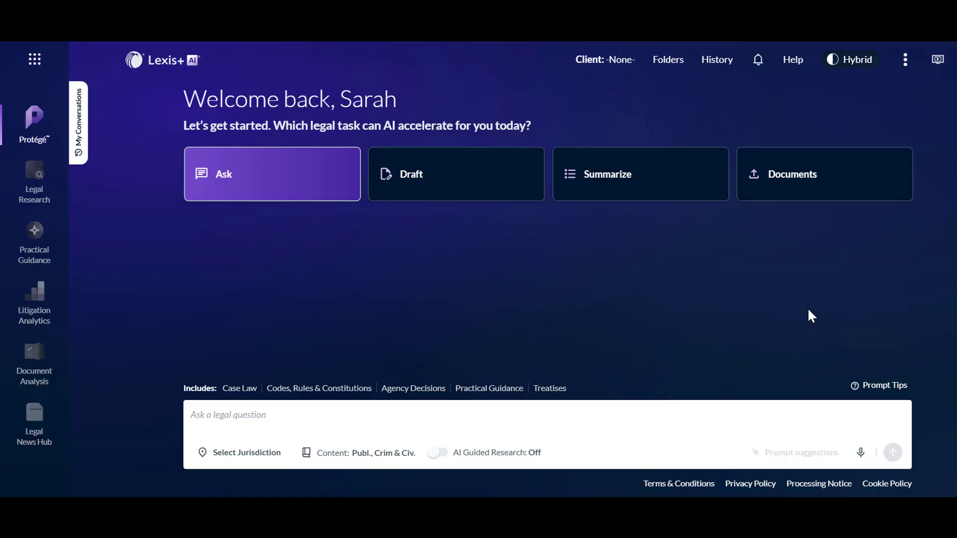
Review and dismiss the prompt guidance, then begin the question 'Under what circumstance…' in the Ask box
{"action": "left_click", "coordinate": [895, 386]}
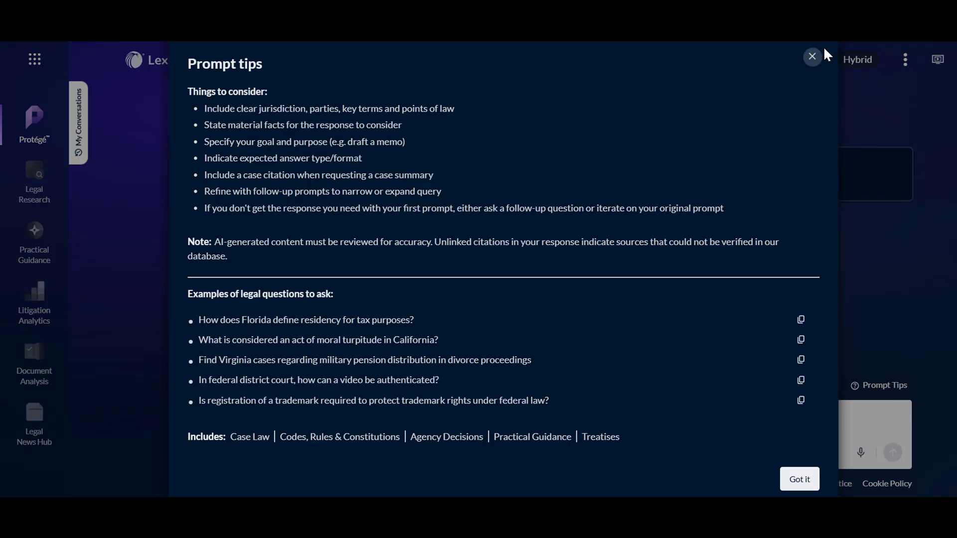
{"action": "left_click", "coordinate": [813, 57]}
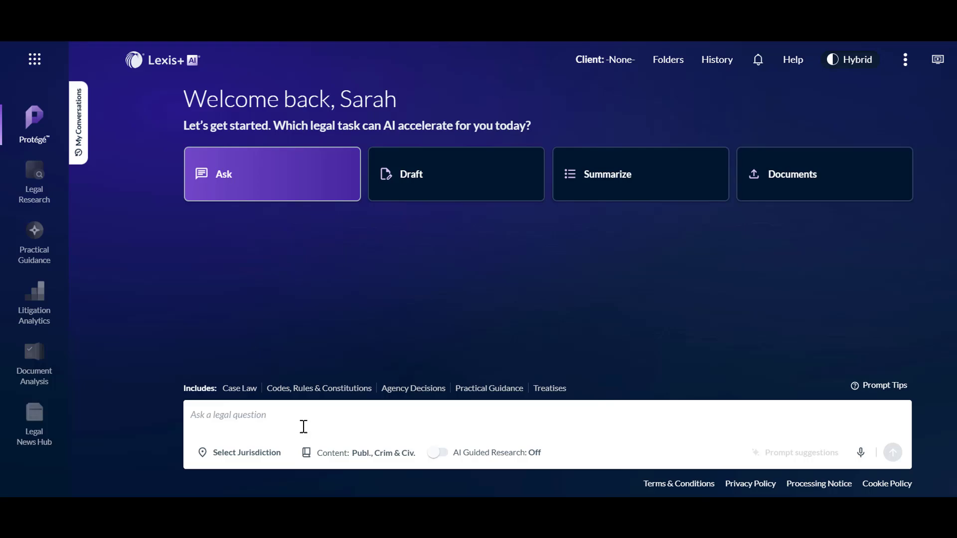
{"action": "left_click", "coordinate": [288, 417]}
{"action": "type", "text": "U"}
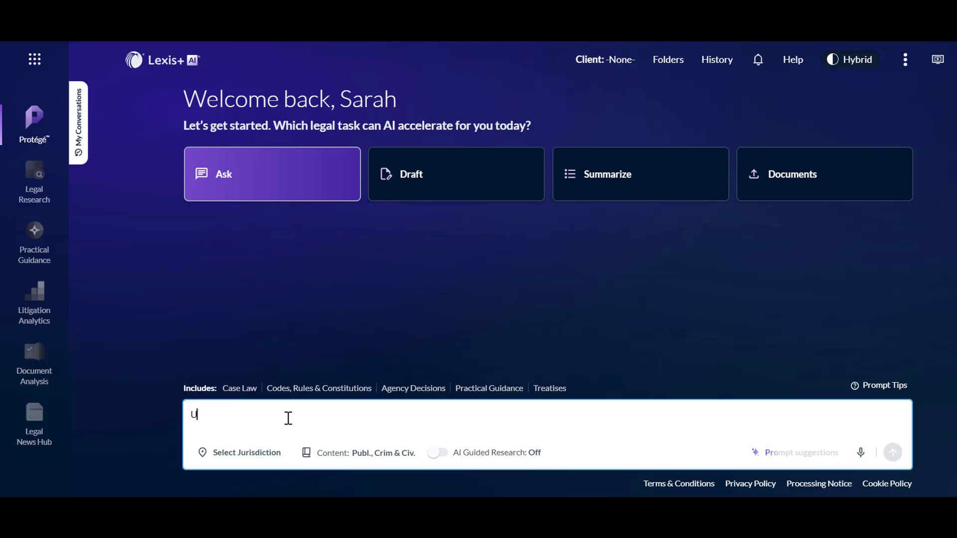
{"action": "type", "text": "nder what circumstance"}
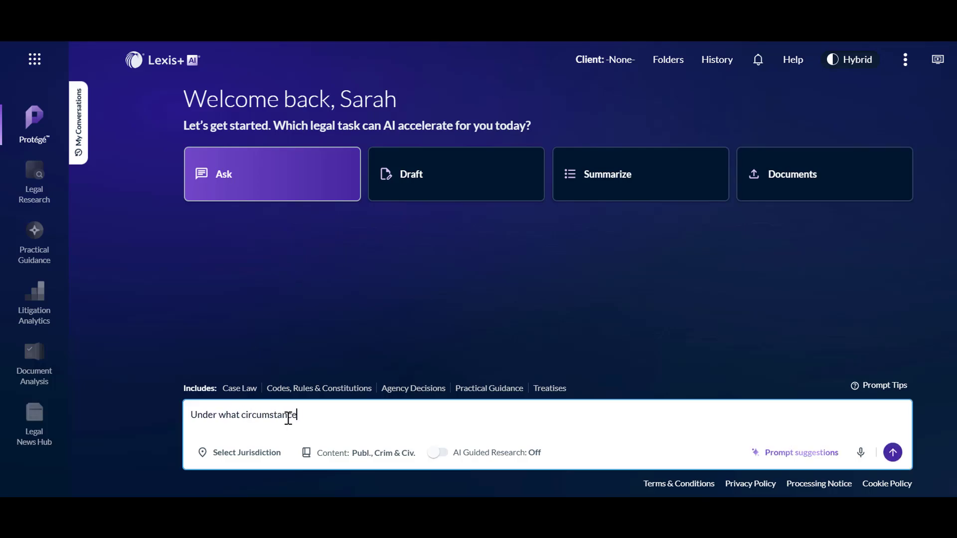
{"action": "type", "text": "s will an employer be he"}
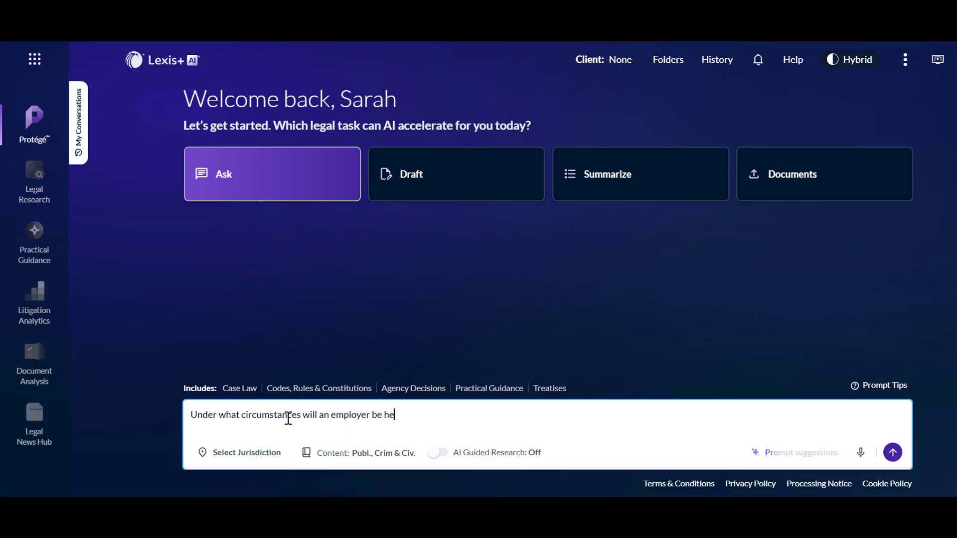
{"action": "type", "text": "ld vicariously liab"}
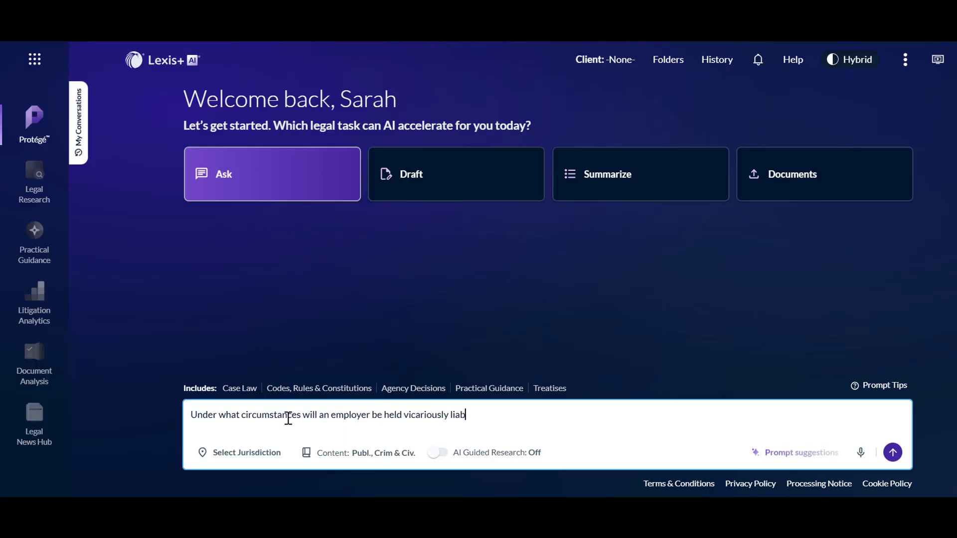
{"action": "type", "text": "le for the negli"}
{"action": "type", "text": "gent actions of an emplo"}
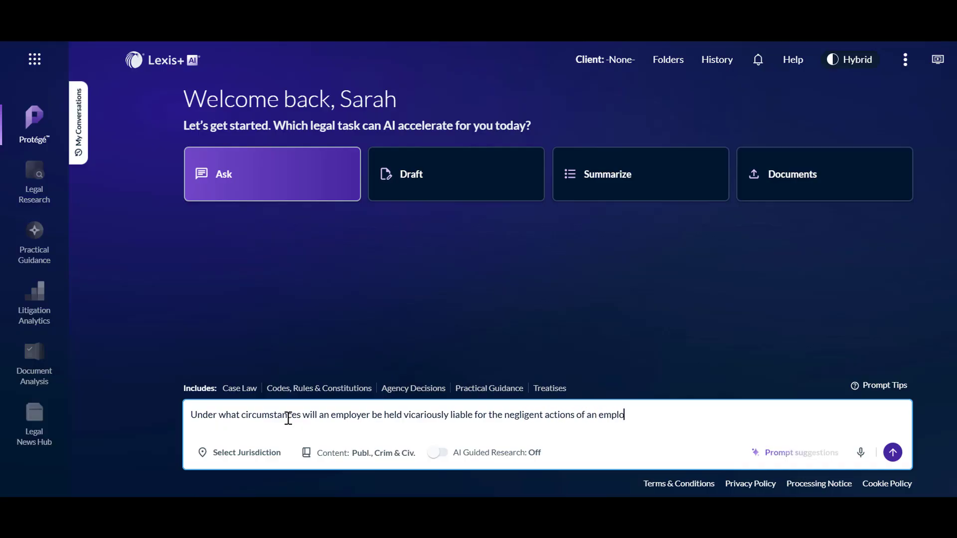
{"action": "type", "text": "yee?"}
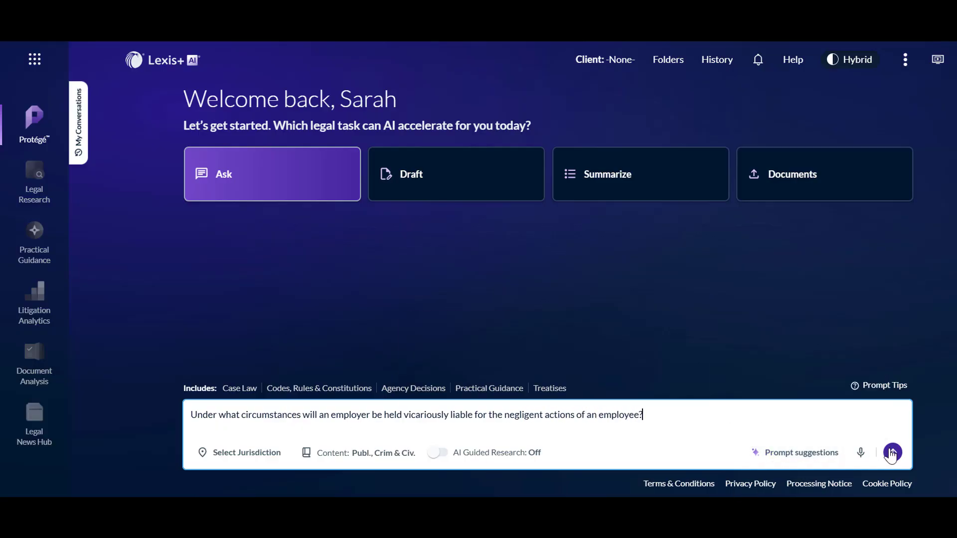
Submit the vicarious liability question to get a cited summary with supporting cases and statutes
{"action": "left_click", "coordinate": [893, 452]}
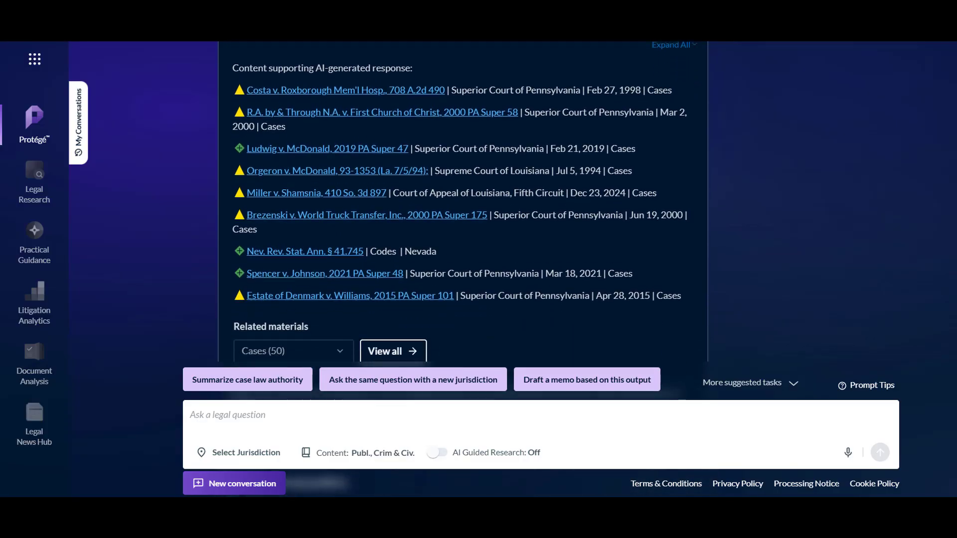
{"action": "left_click", "coordinate": [403, 335]}
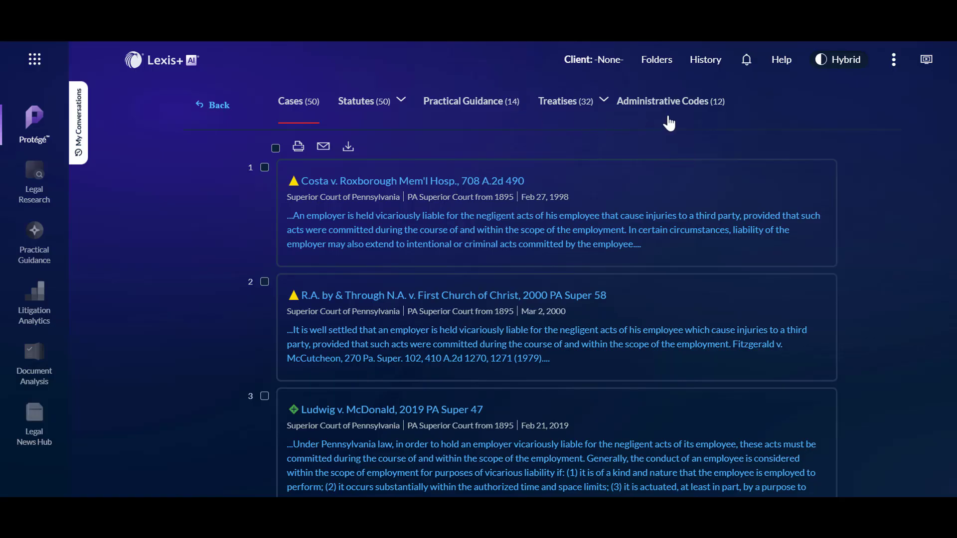
{"action": "left_click", "coordinate": [199, 106]}
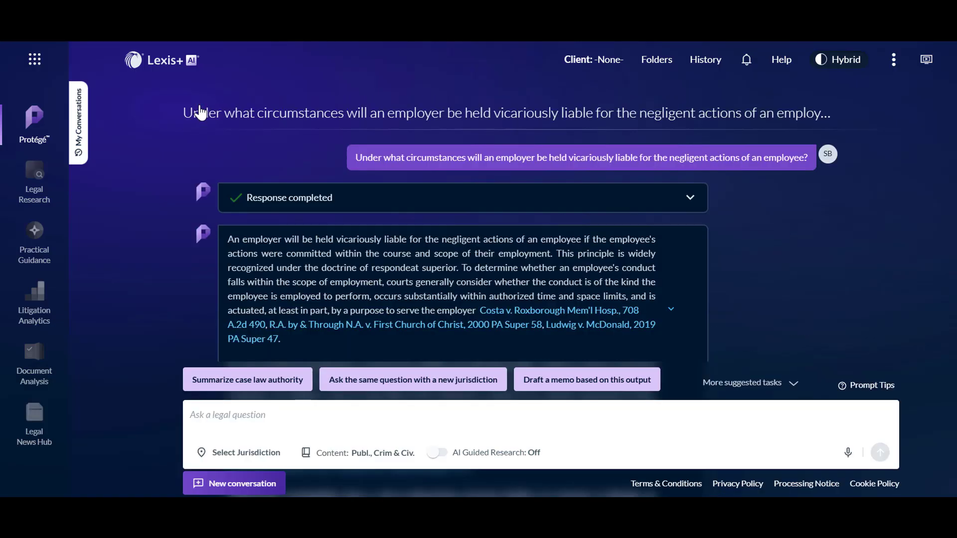